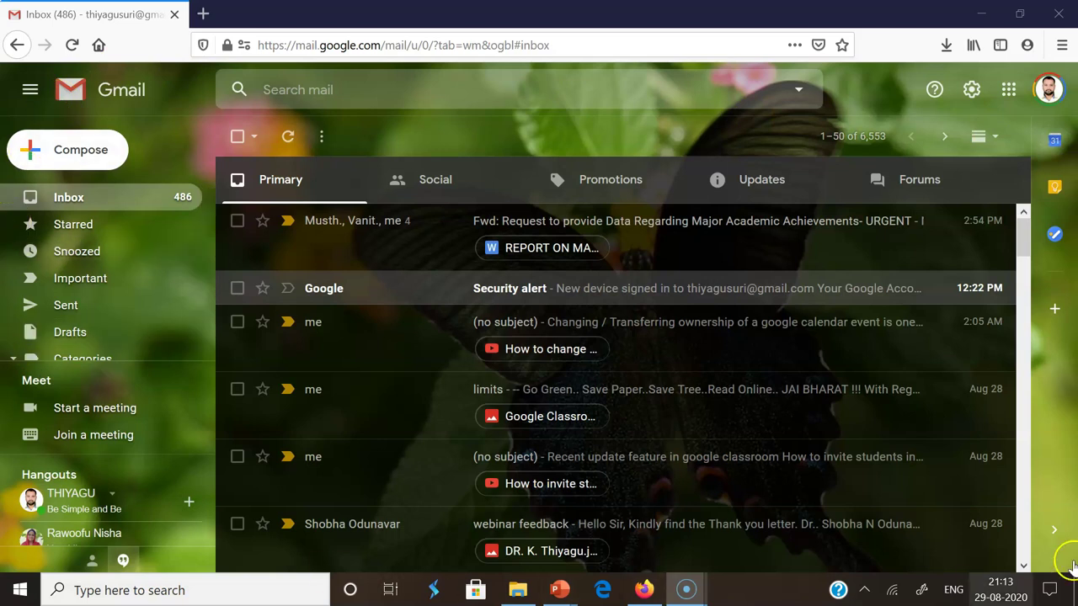
Launch Google Calendar from Gmail's right-side Calendar panel into a separate browser tab
left_click(1058, 143)
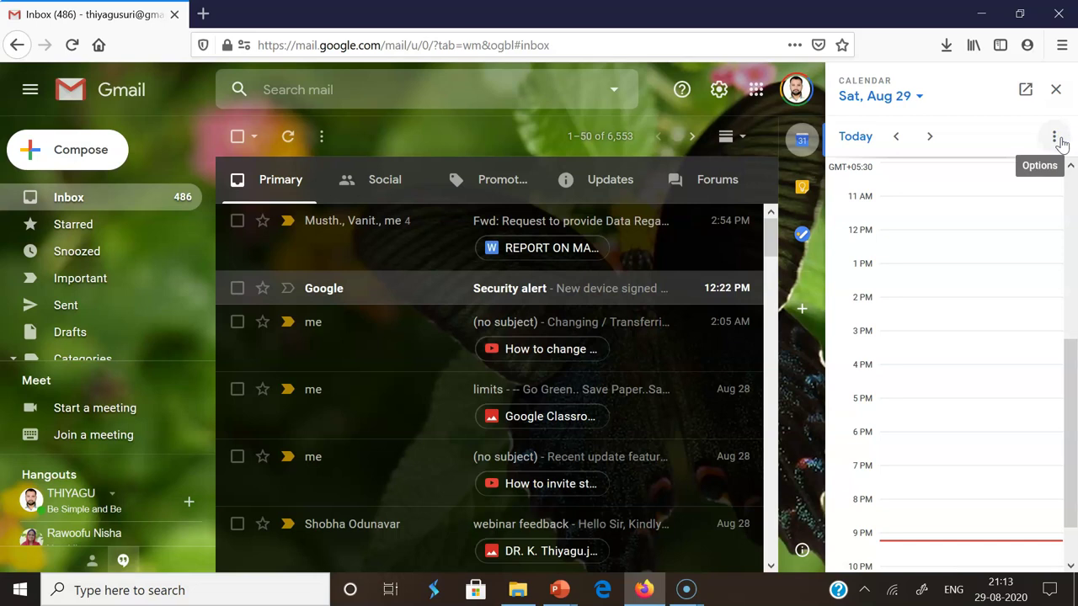
left_click(1024, 90)
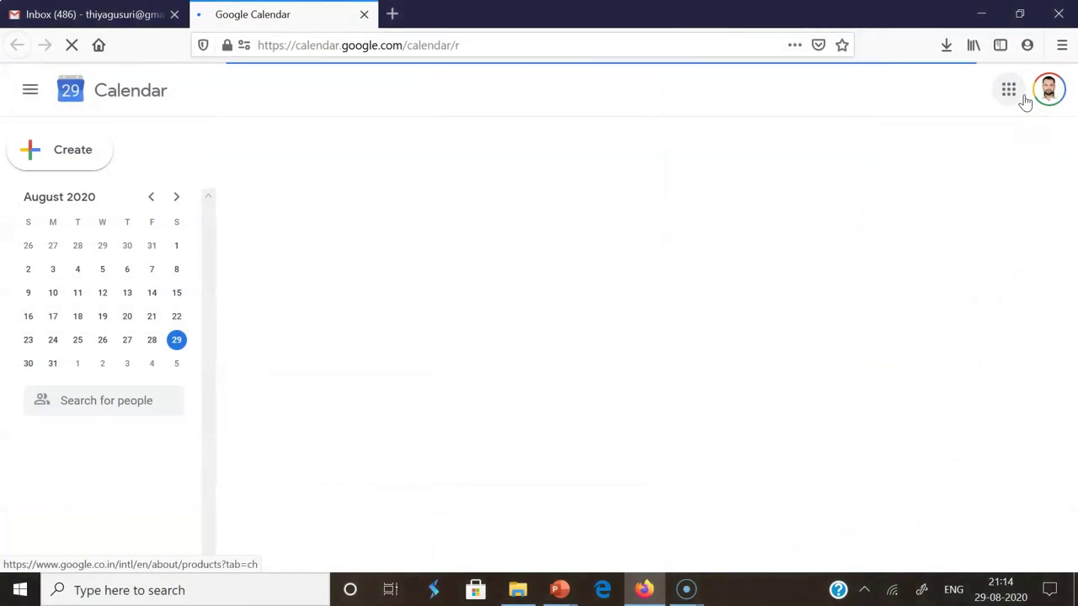
Create a quick event for August 29, 9:30–10:30pm and expand it into the full details form
left_click(1000, 100)
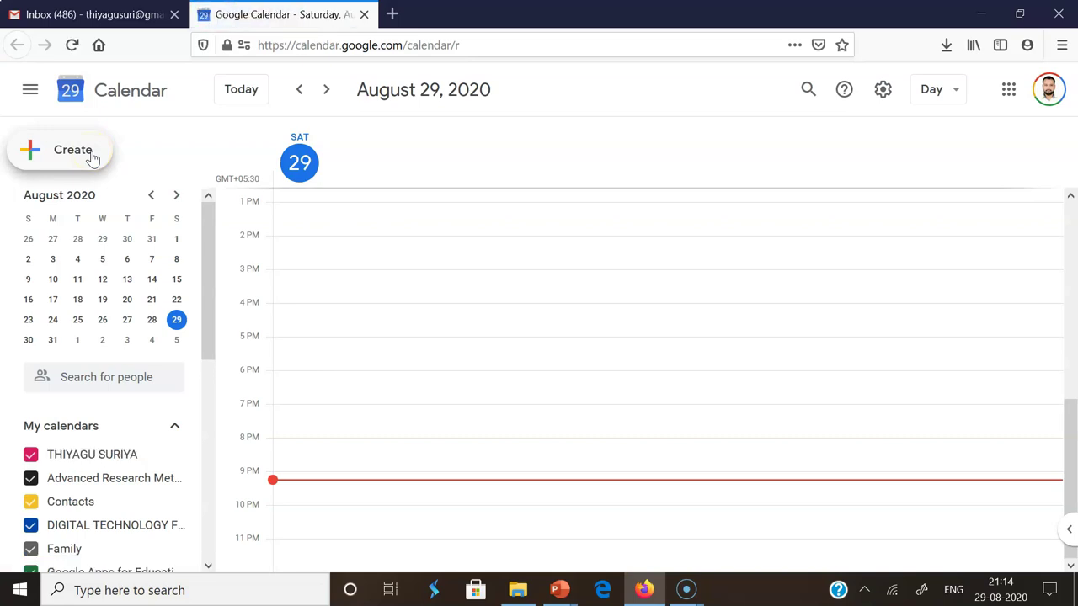
left_click(85, 157)
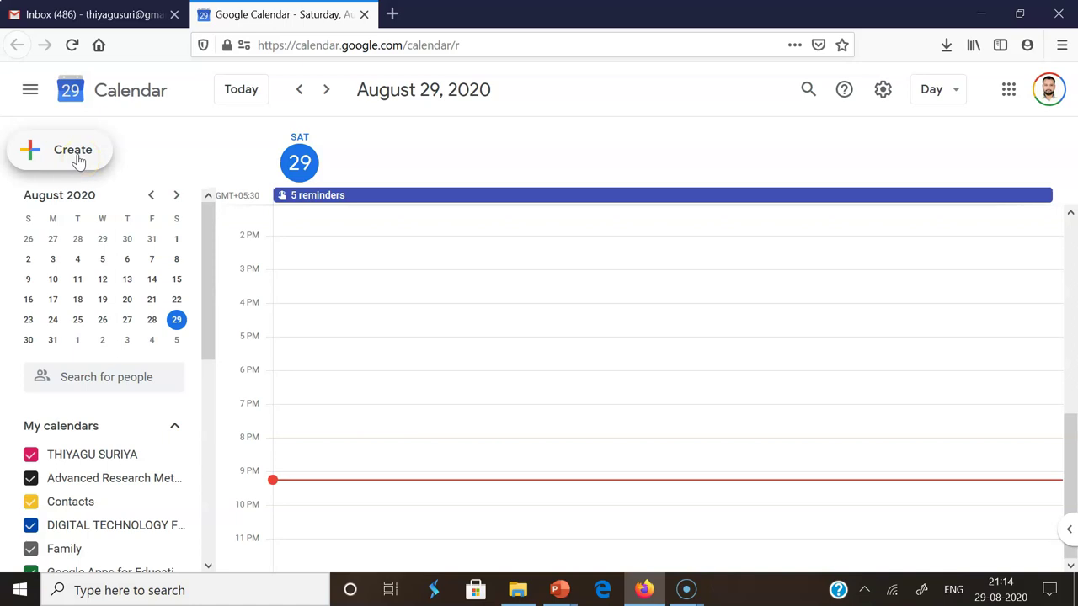
left_click(78, 160)
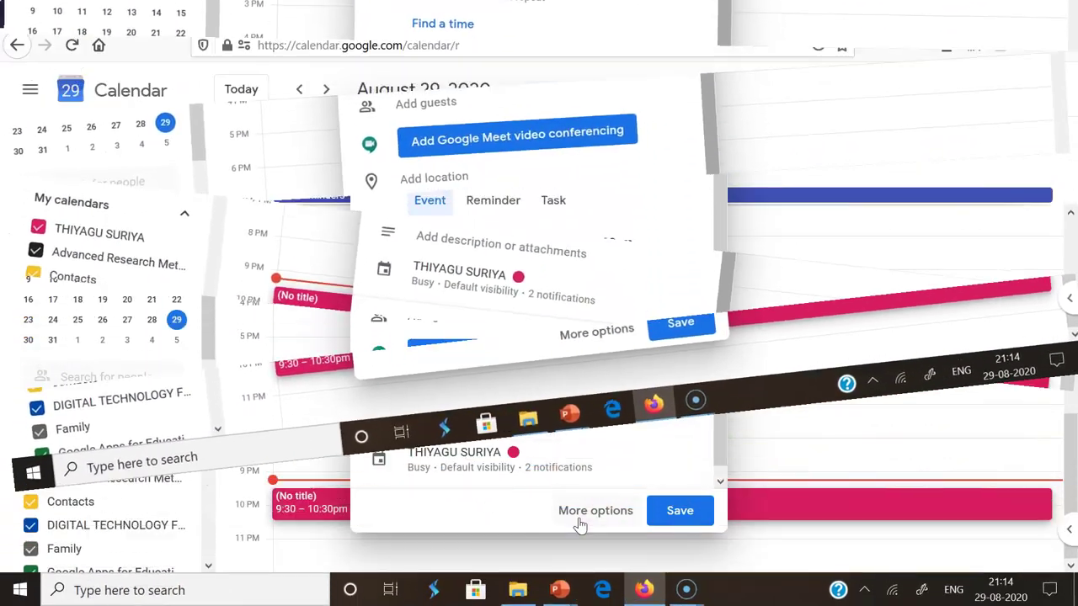
left_click(594, 511)
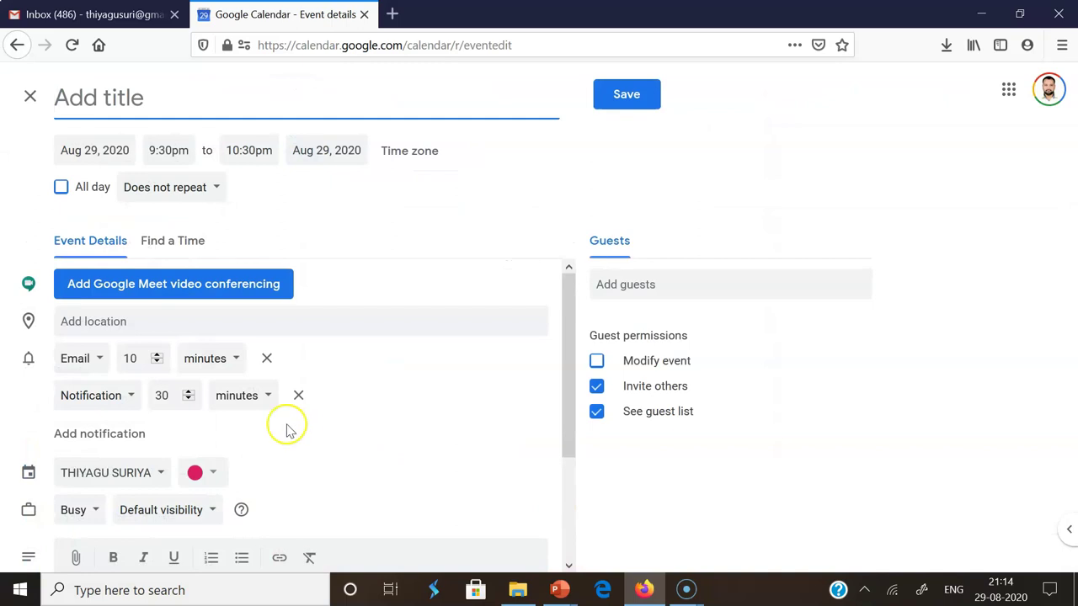
Title the event 'Demo attachment file meet', keeping the Aug 29 9:30pm start time
left_click(123, 98)
type("Demo")
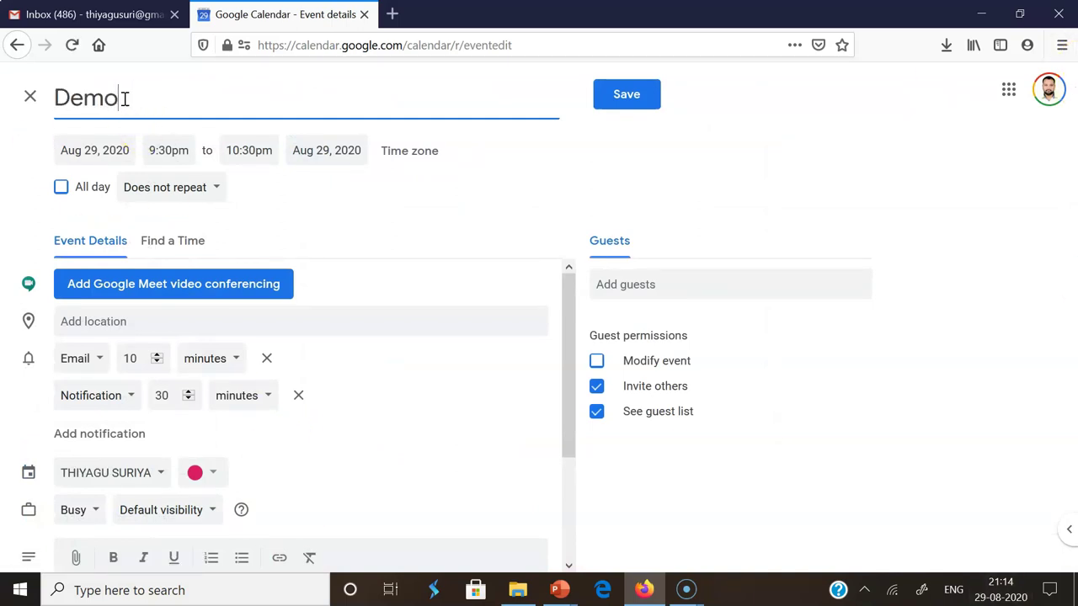
type(" attachment file meet")
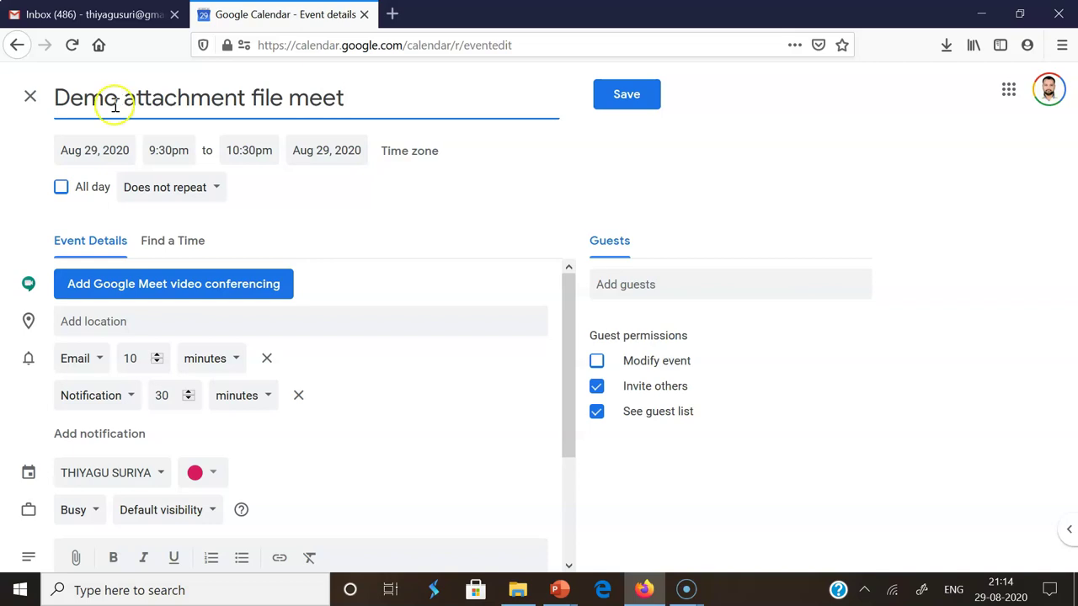
left_click(96, 154)
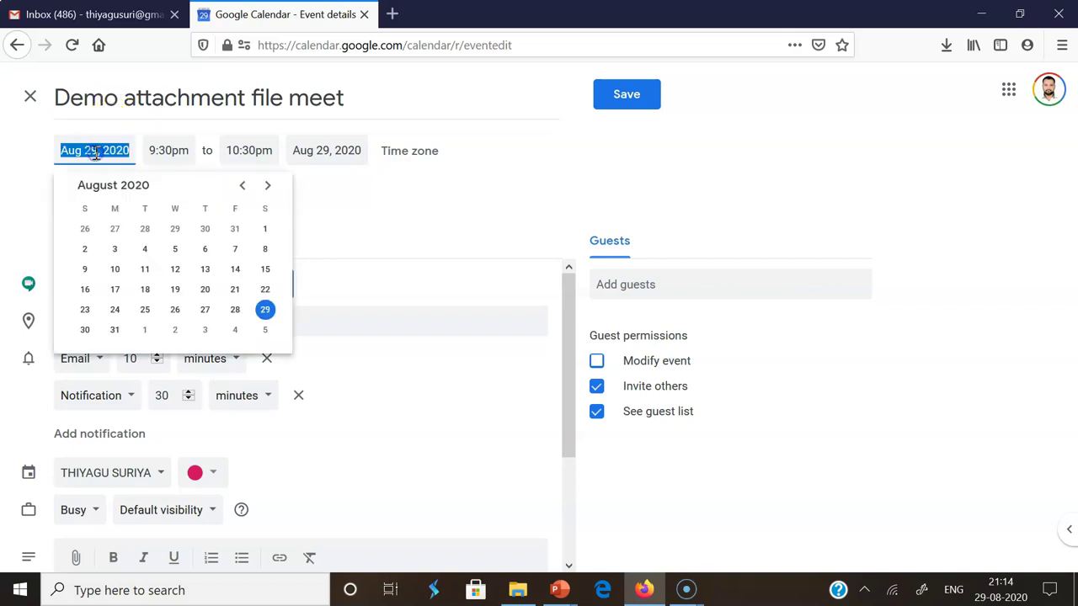
left_click(185, 150)
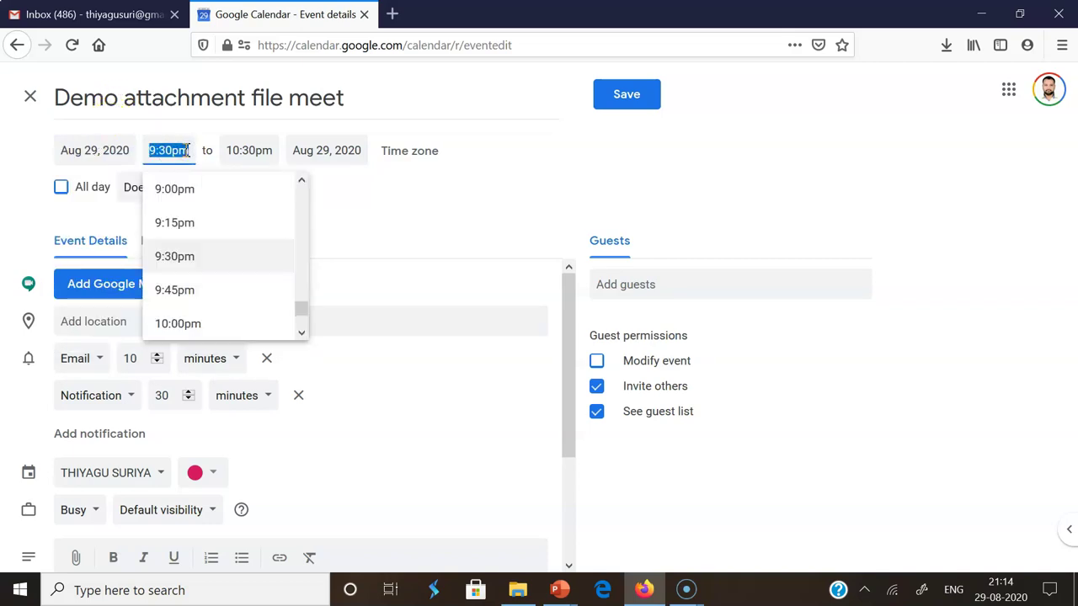
left_click(176, 254)
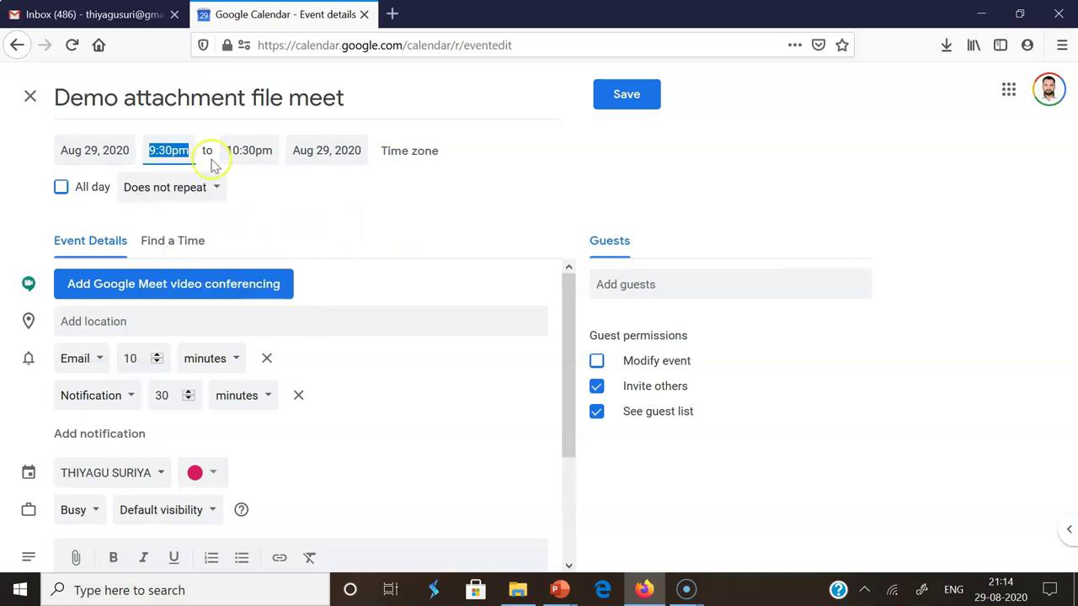
left_click(340, 207)
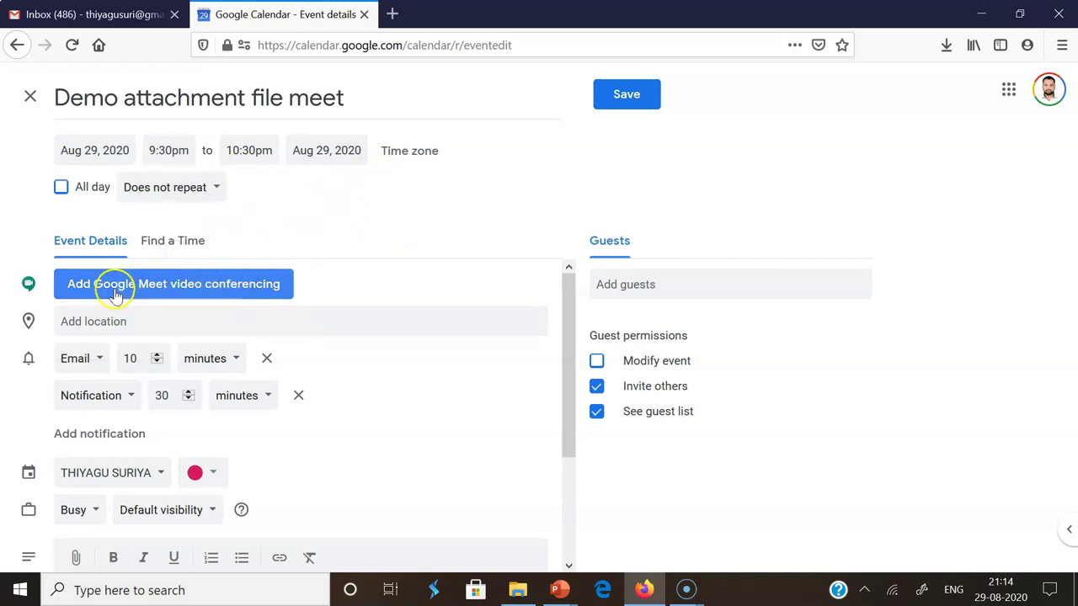
Add Google Meet video conferencing to the event
left_click(185, 285)
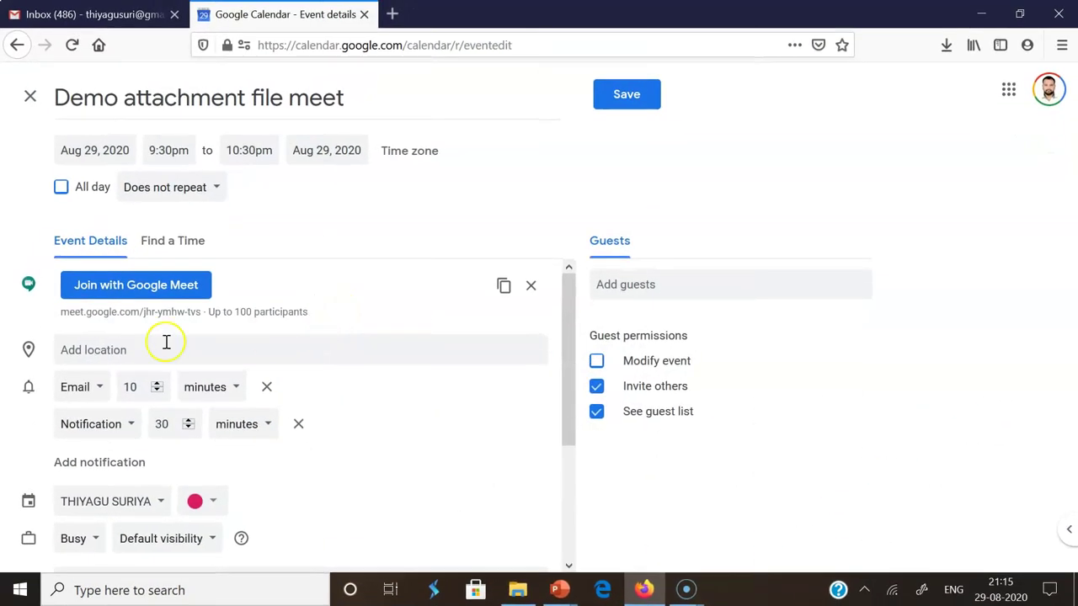
left_click(155, 357)
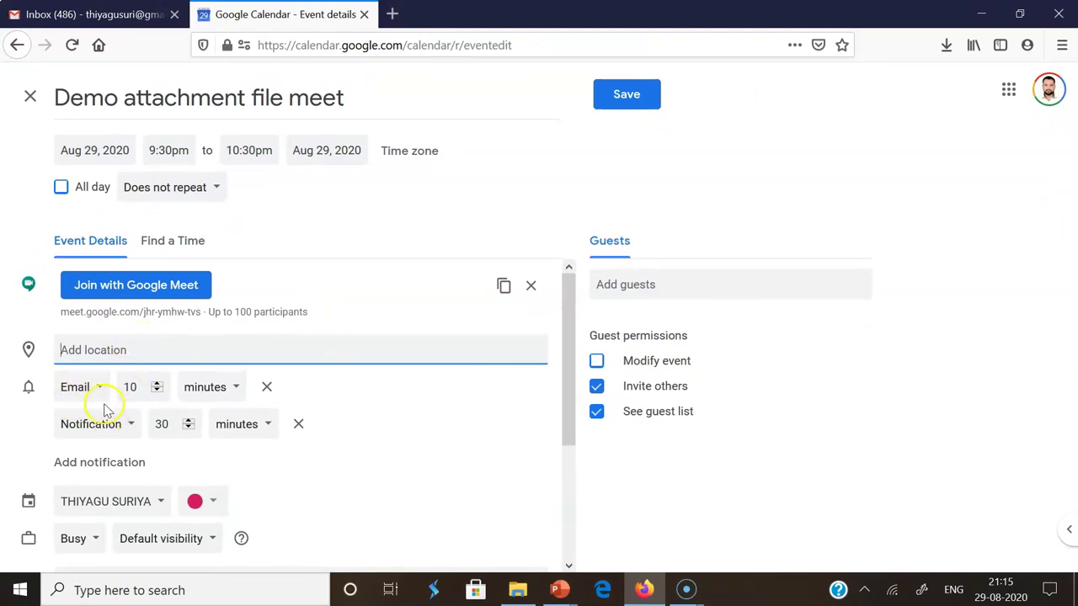
left_click(565, 394)
left_click_drag(565, 392, 553, 534)
Enter the description 'Welcome to all' and bring up the attachment file picker
left_click(91, 448)
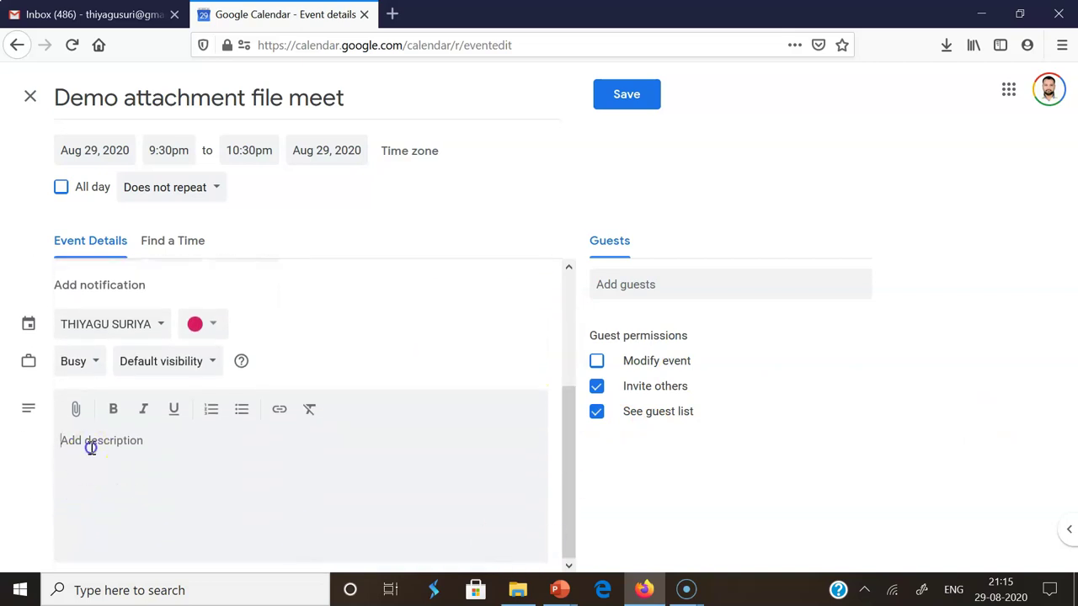
type("Welcome to all")
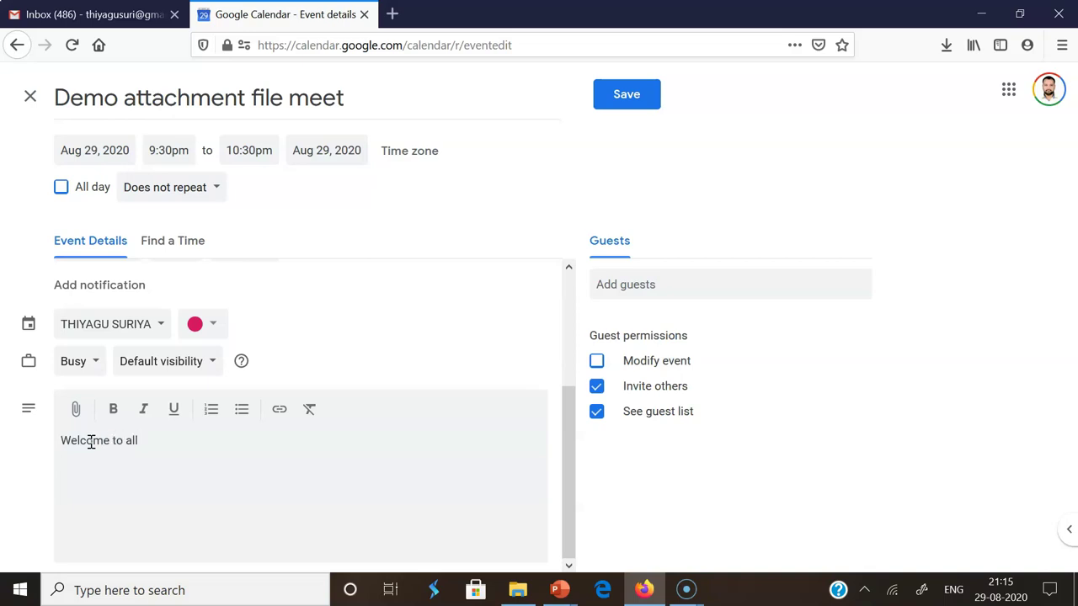
left_click(75, 410)
left_click(75, 411)
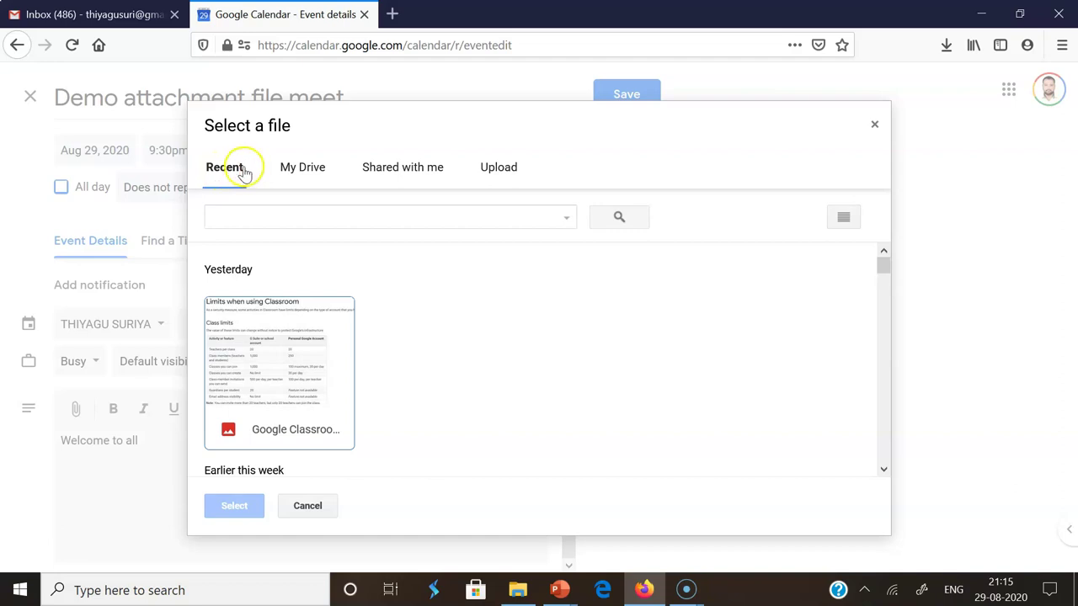
Attach the scanned PDF from My Drive to the event
left_click(306, 166)
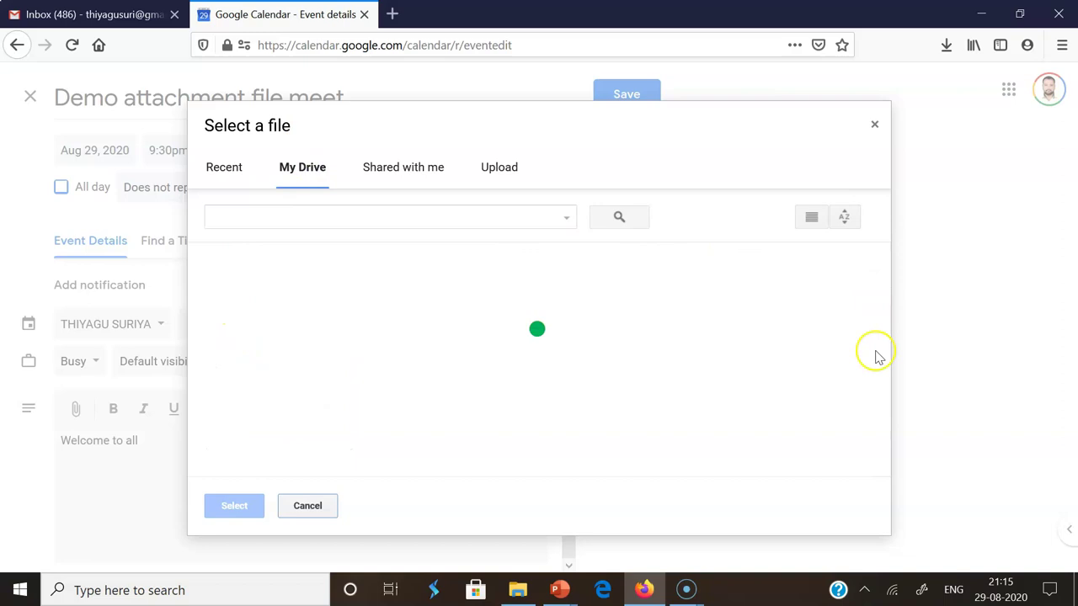
left_click_drag(883, 270, 880, 325)
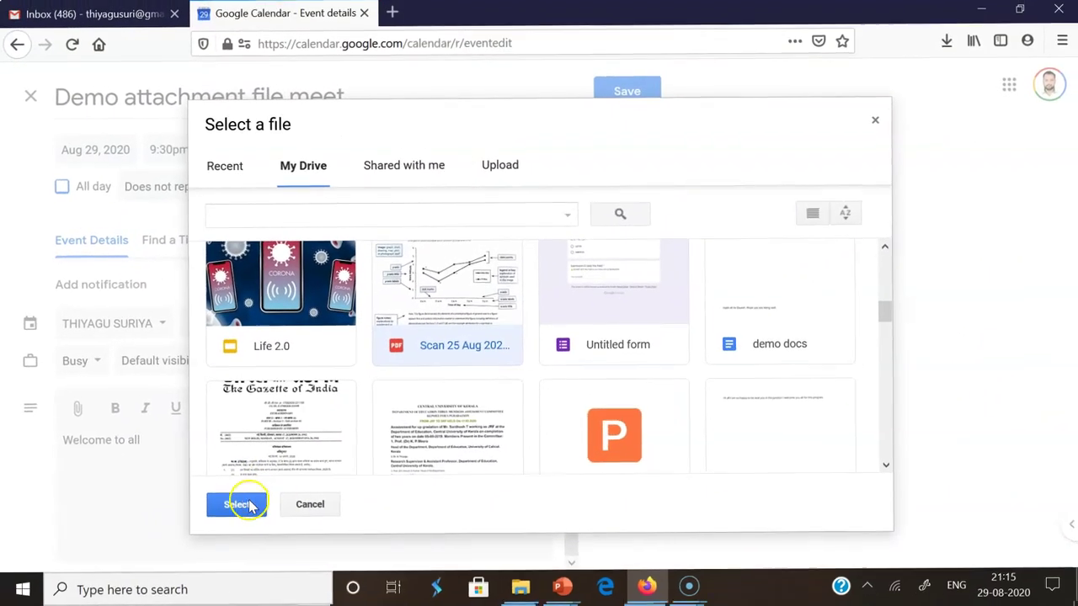
left_click(234, 507)
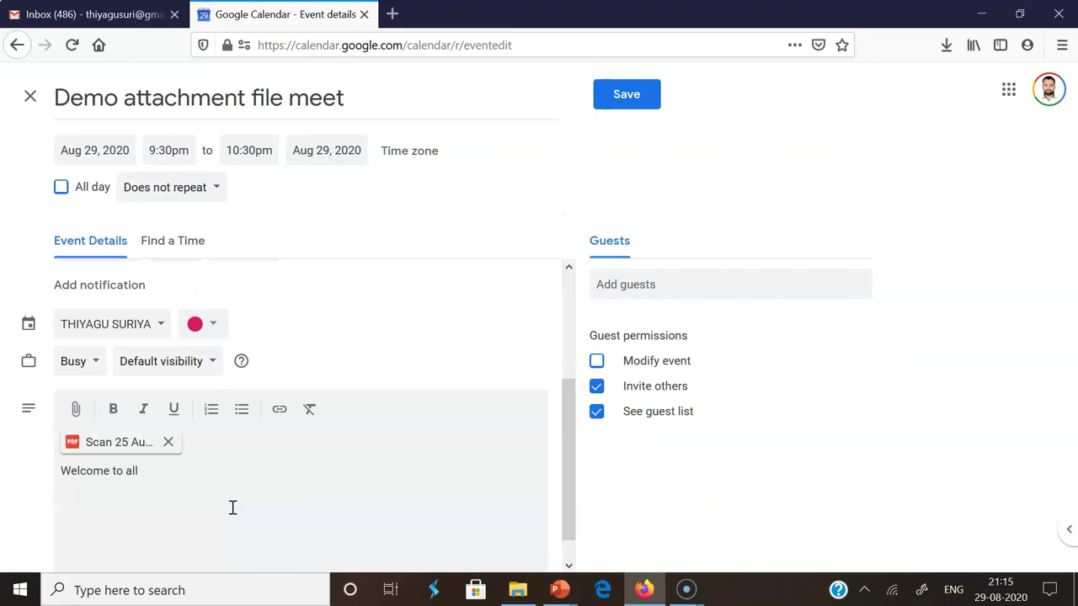
Start a second attachment by uploading a file from the computer
left_click(76, 410)
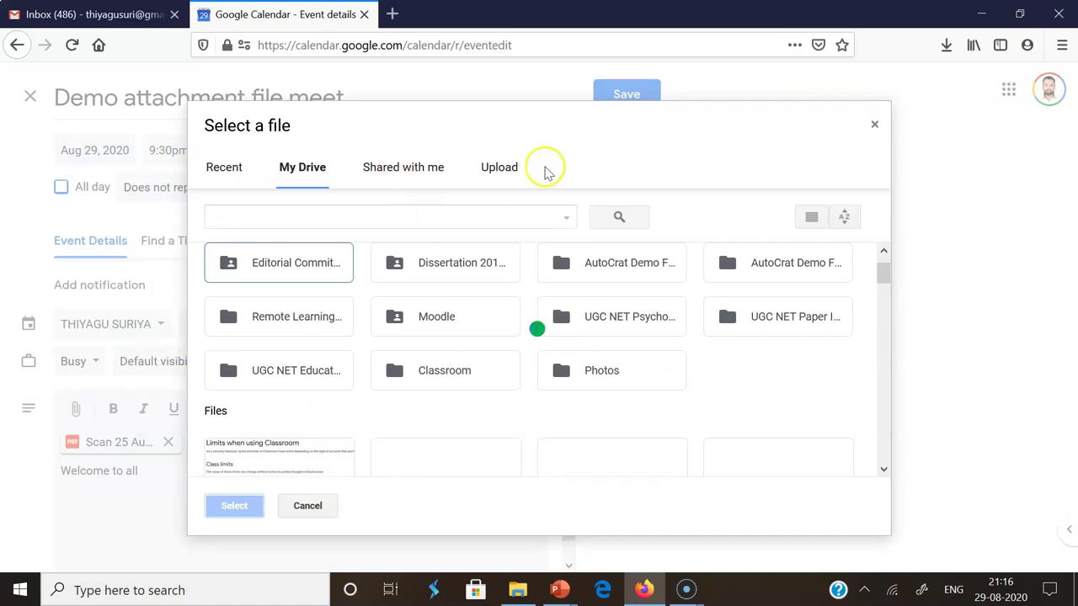
left_click(500, 173)
left_click(554, 337)
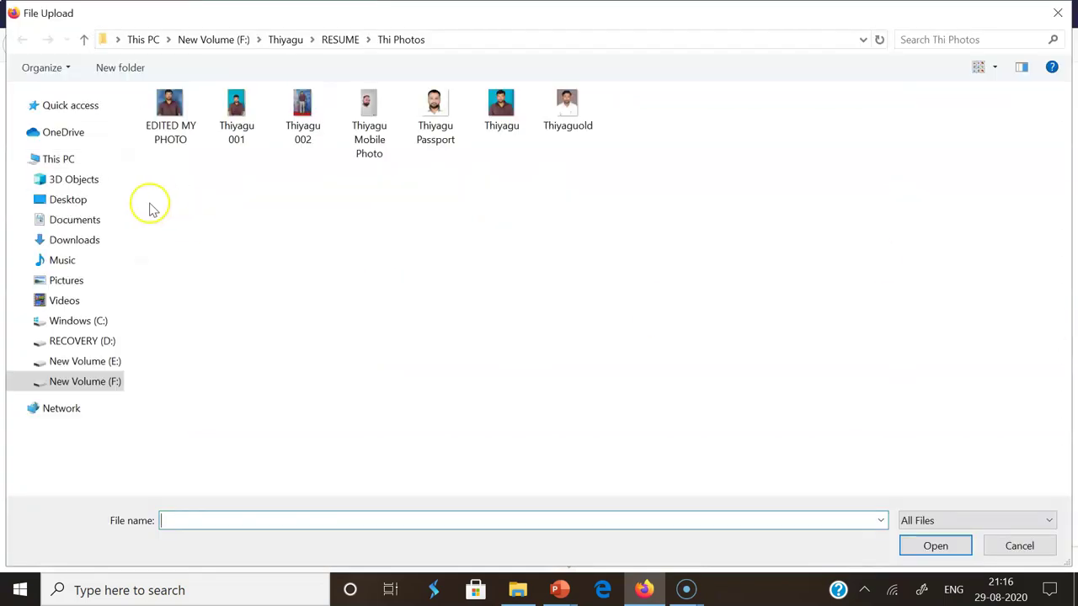
Pick the 'Life pedagogy' file from the Desktop folder for upload
left_click(76, 201)
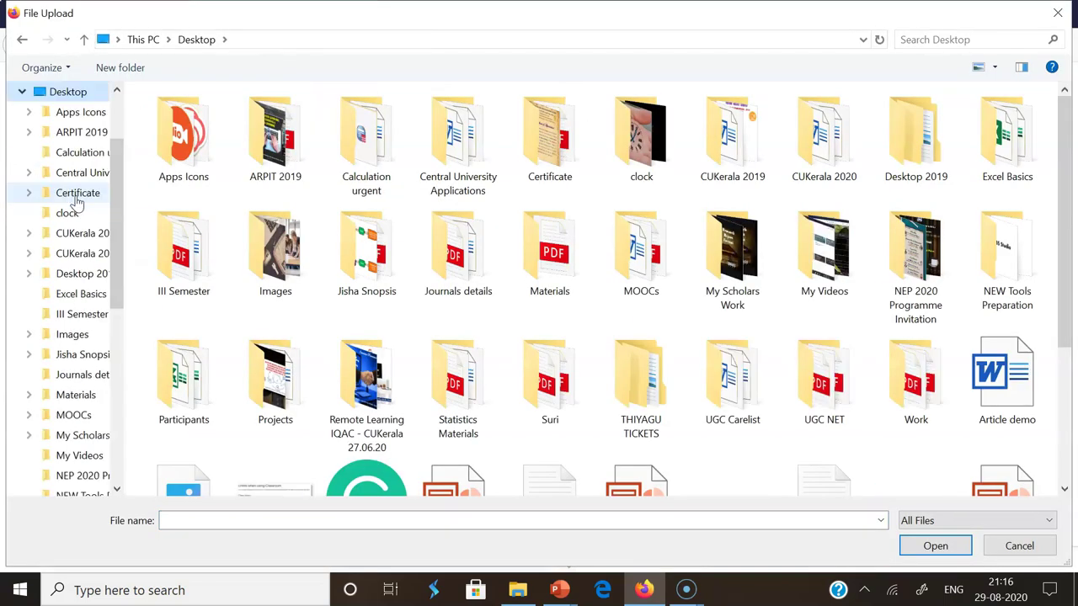
left_click(1063, 268)
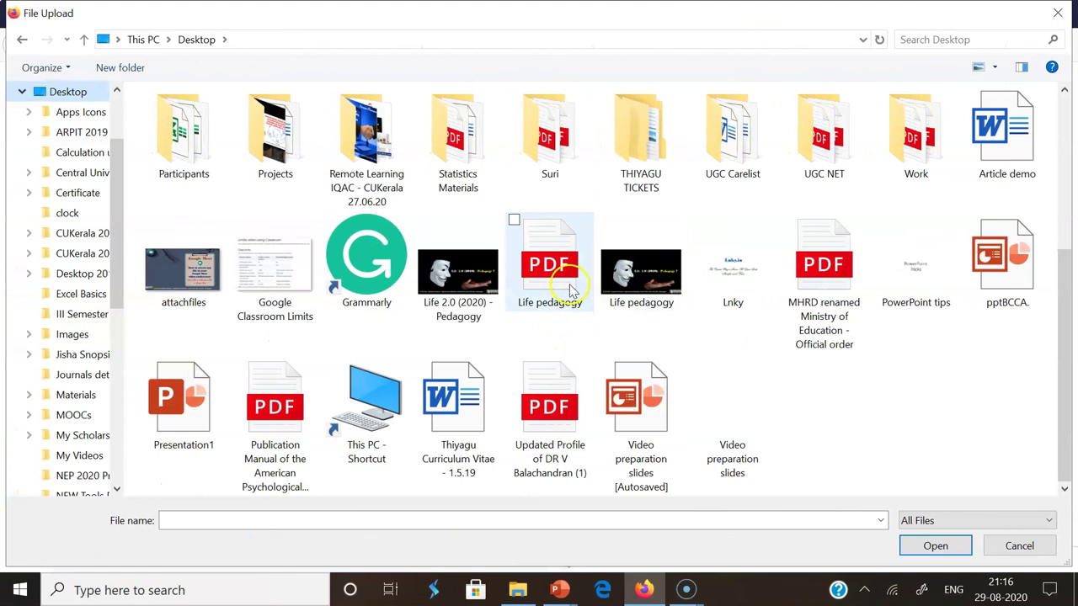
left_click(655, 286)
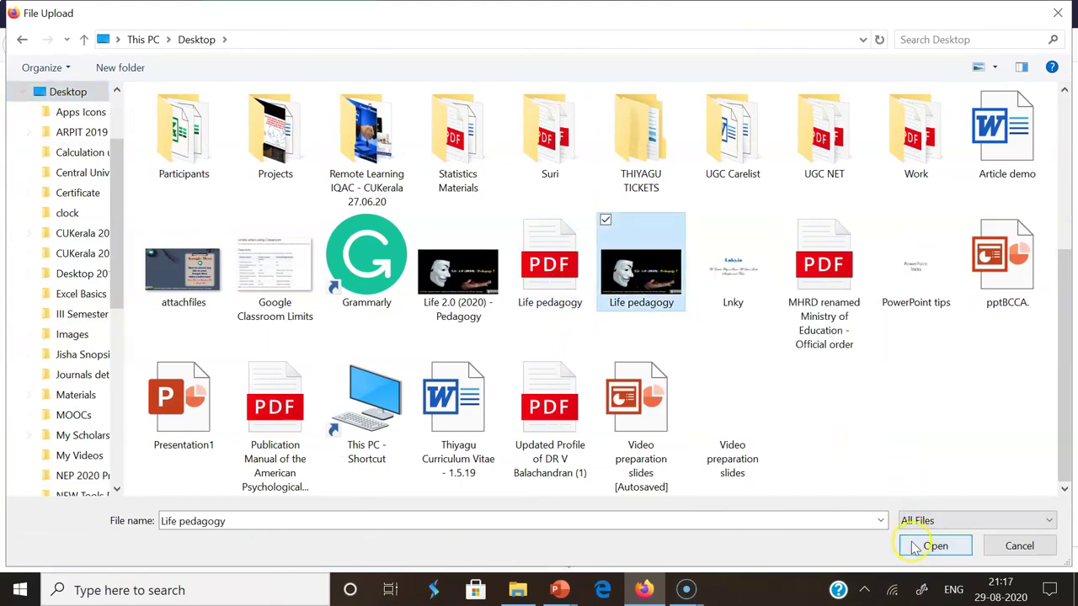
left_click(918, 546)
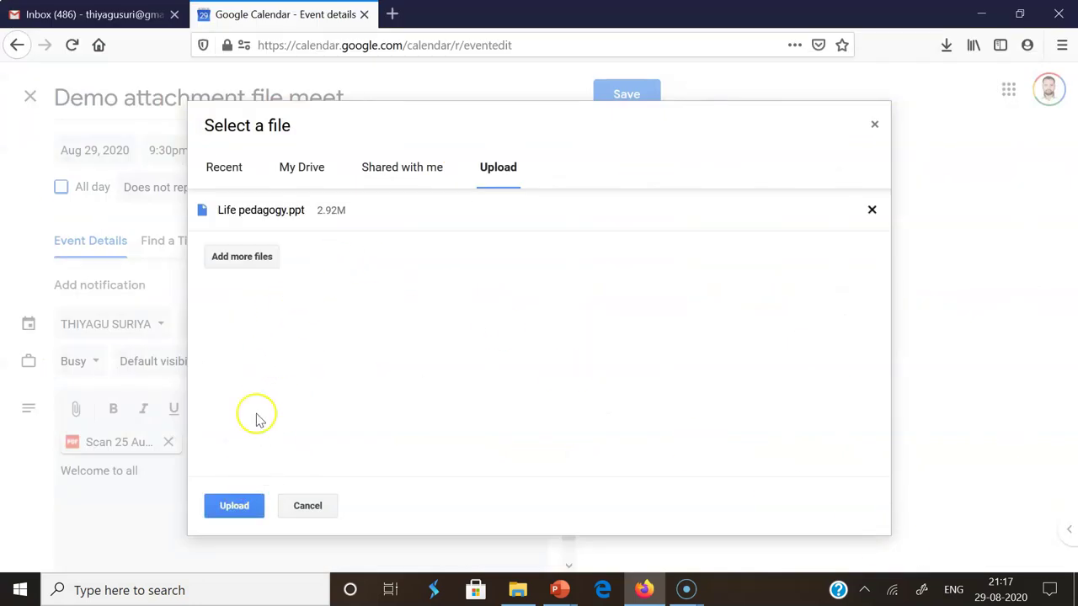
Upload Life pedagogy.ppt as an attachment and add the suggested contact as a guest
left_click(233, 507)
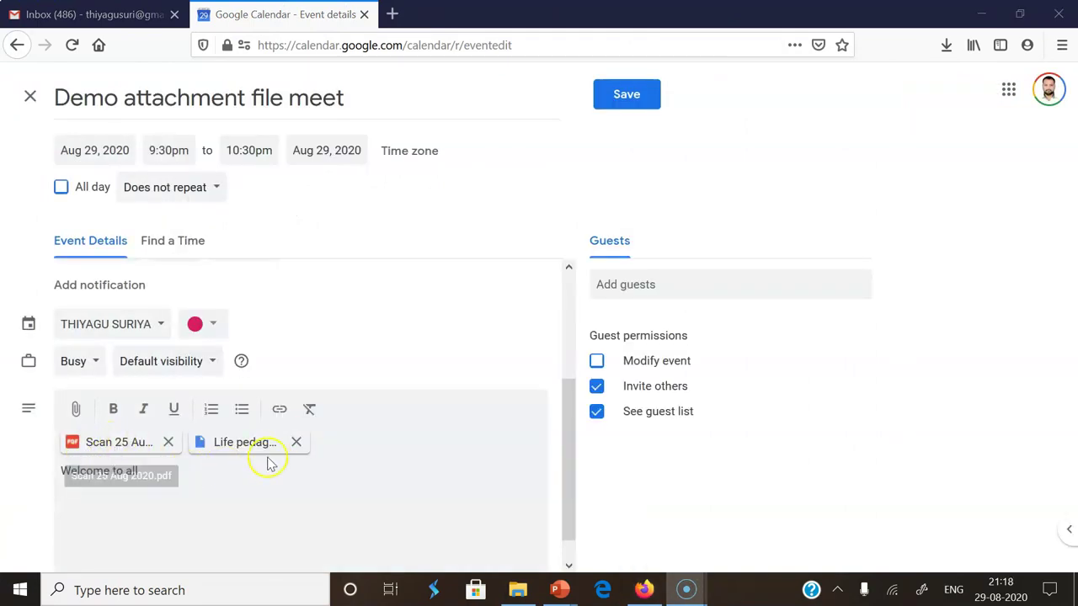
left_click(630, 284)
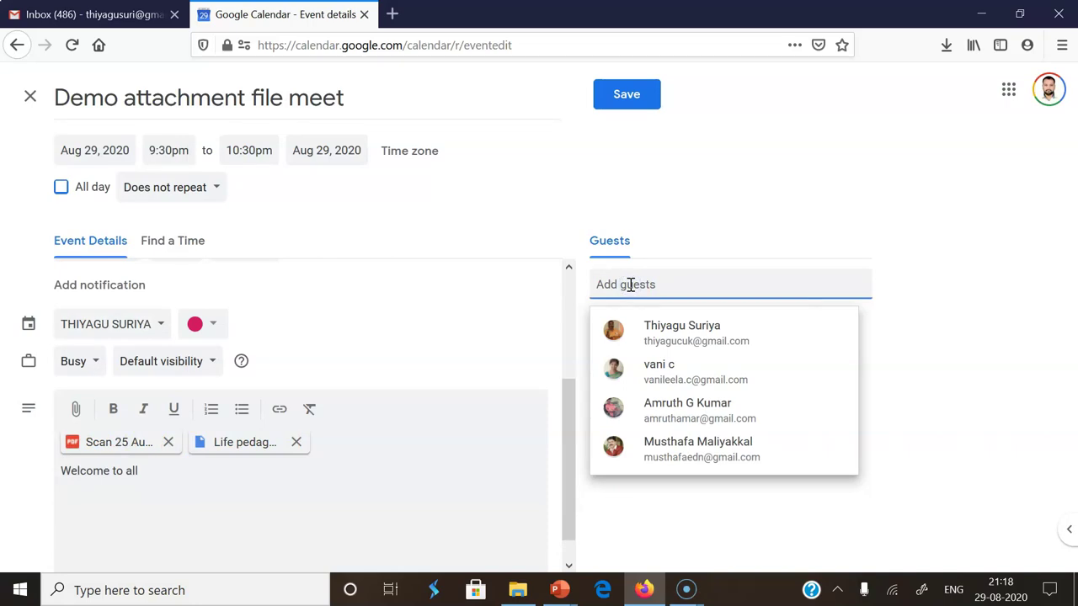
type("thiyag")
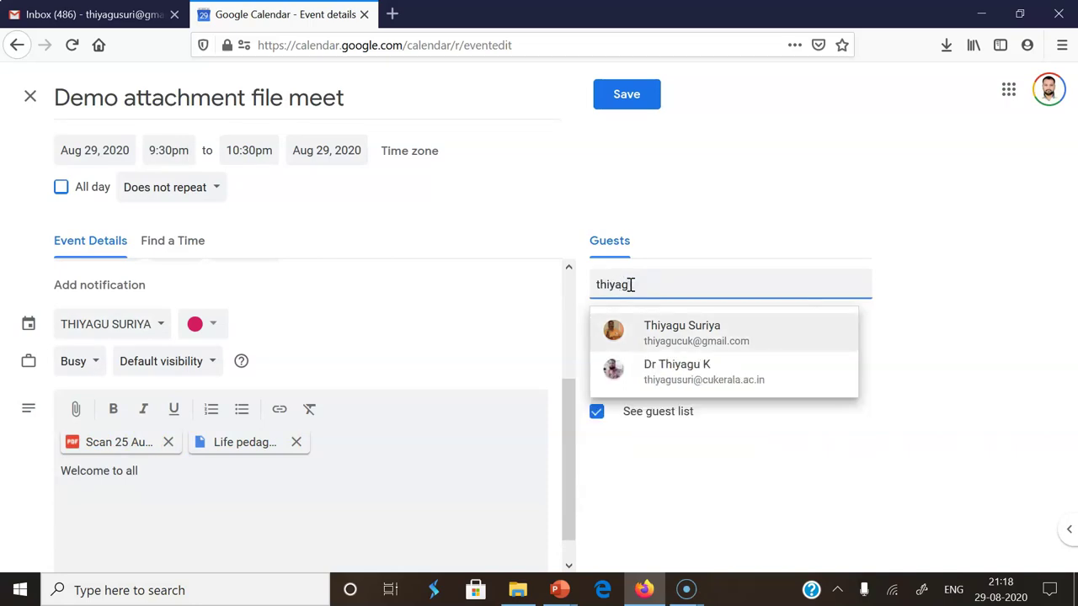
left_click(676, 337)
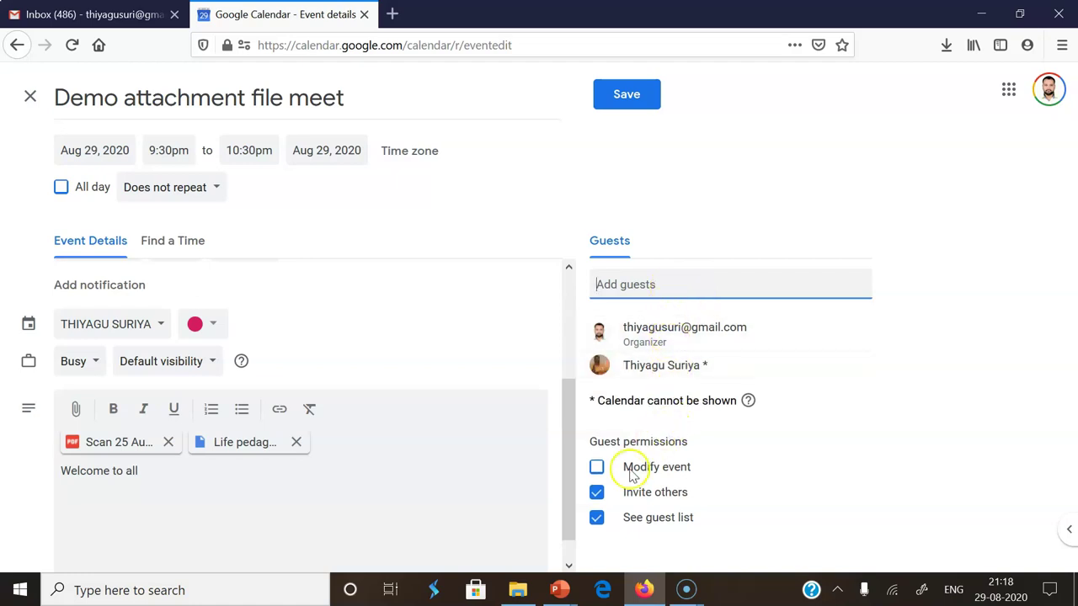
Turn off guests' invite-others and see-guest-list permissions, then save the event
left_click(597, 493)
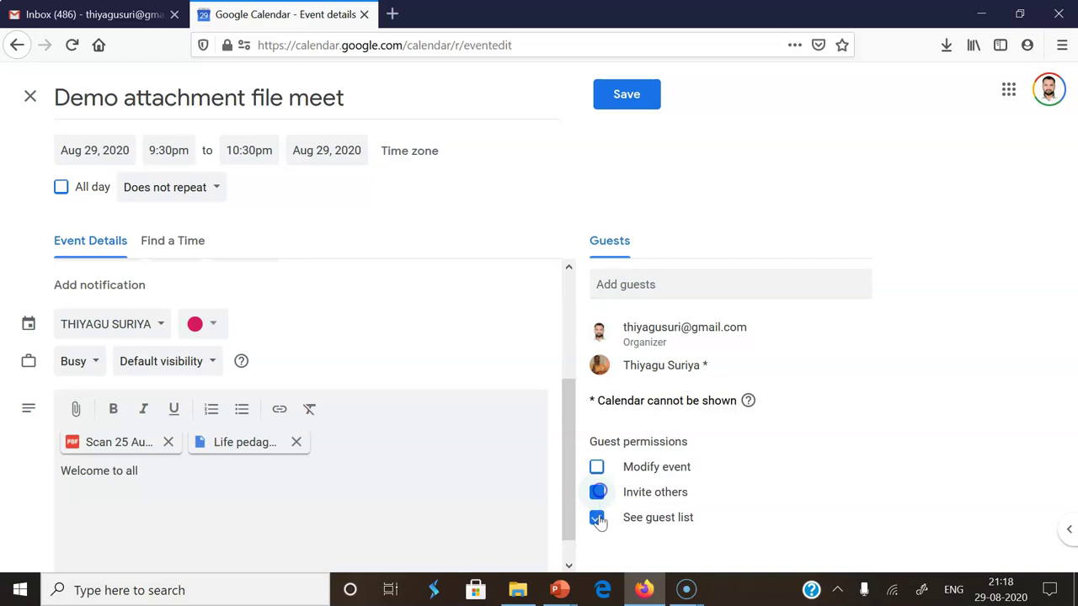
left_click(596, 517)
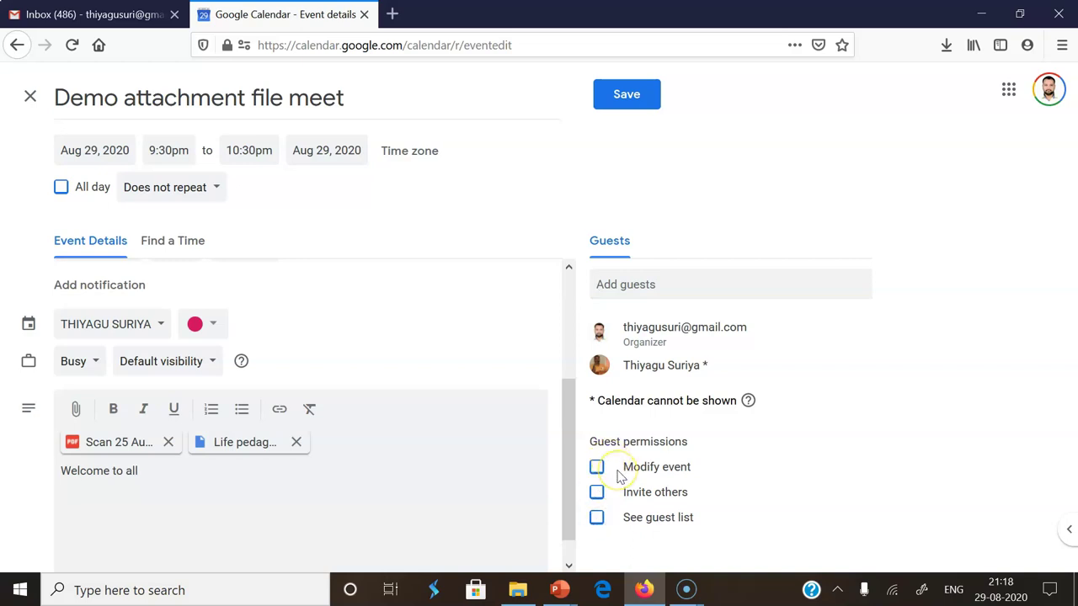
left_click(630, 96)
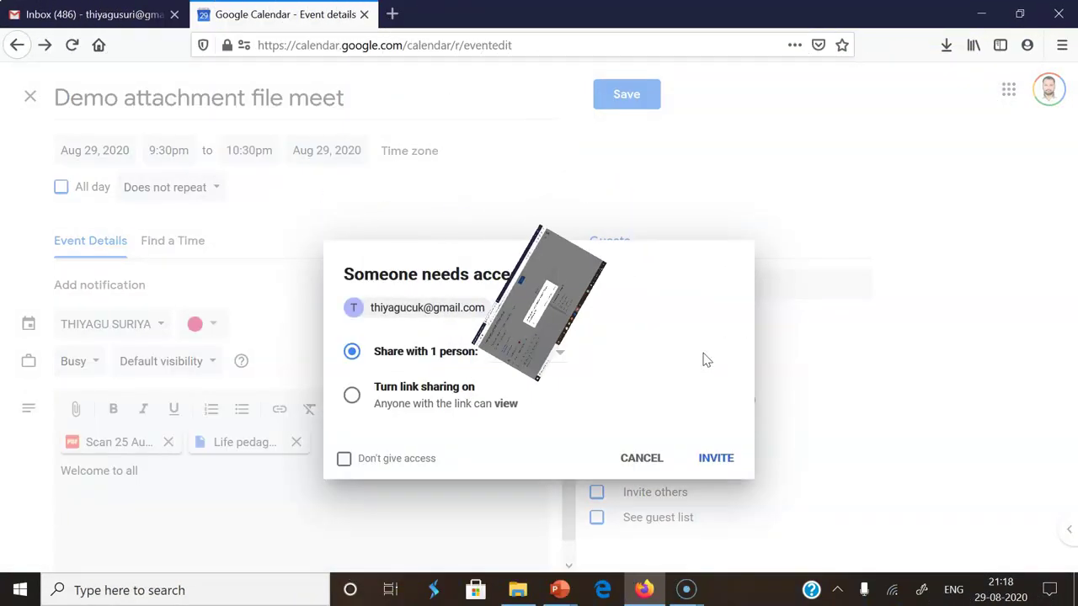
Send the guest invitation and bring the 9:30pm August 29 event into view
left_click(712, 458)
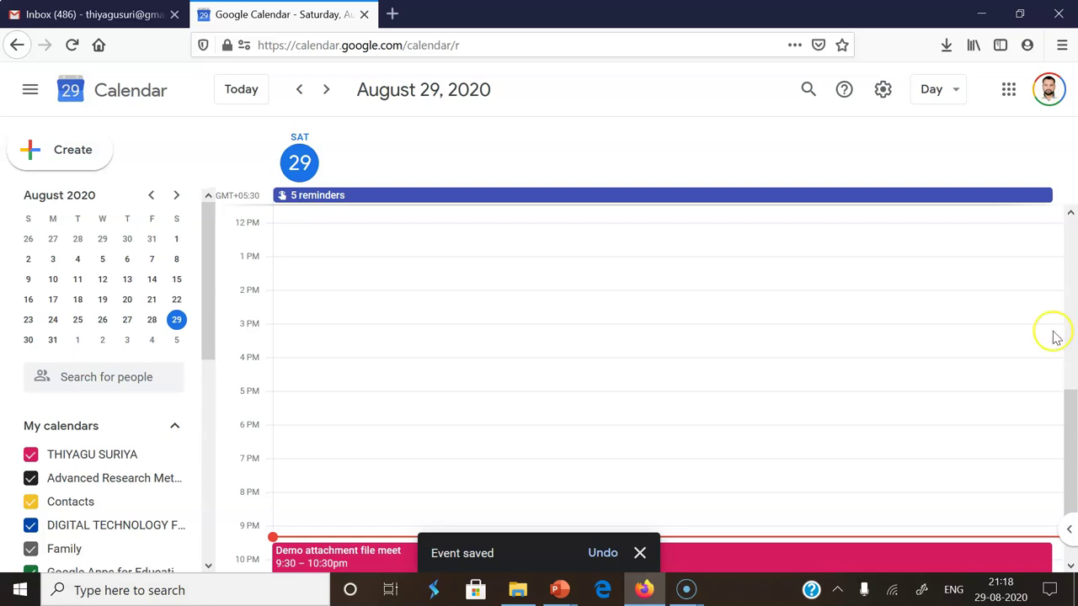
left_click_drag(1072, 421, 1071, 476)
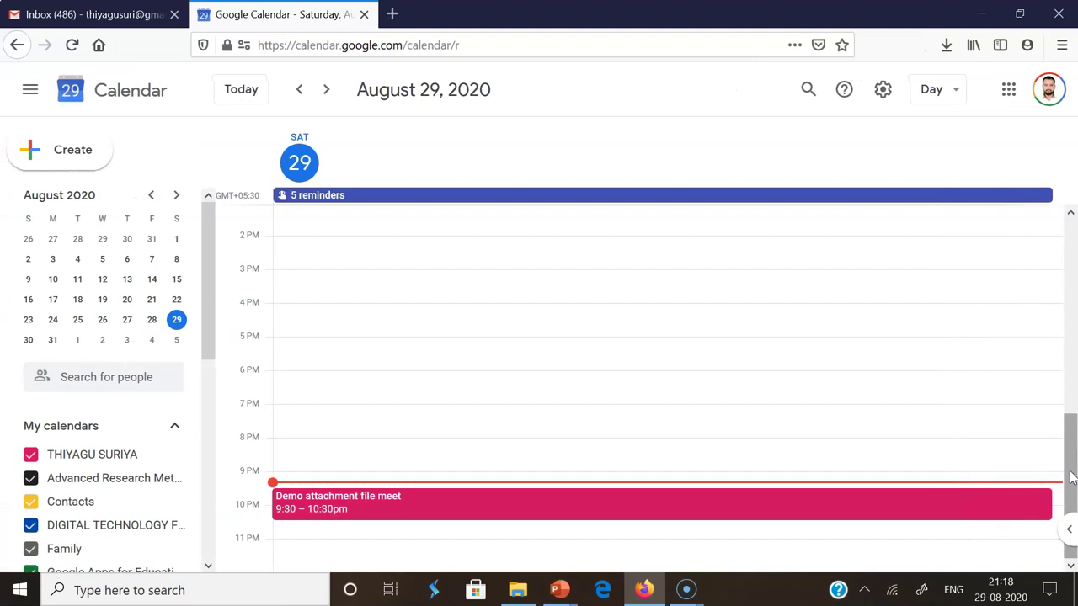
Open the event's summary and launch its Google Meet link in a new tab
left_click(337, 502)
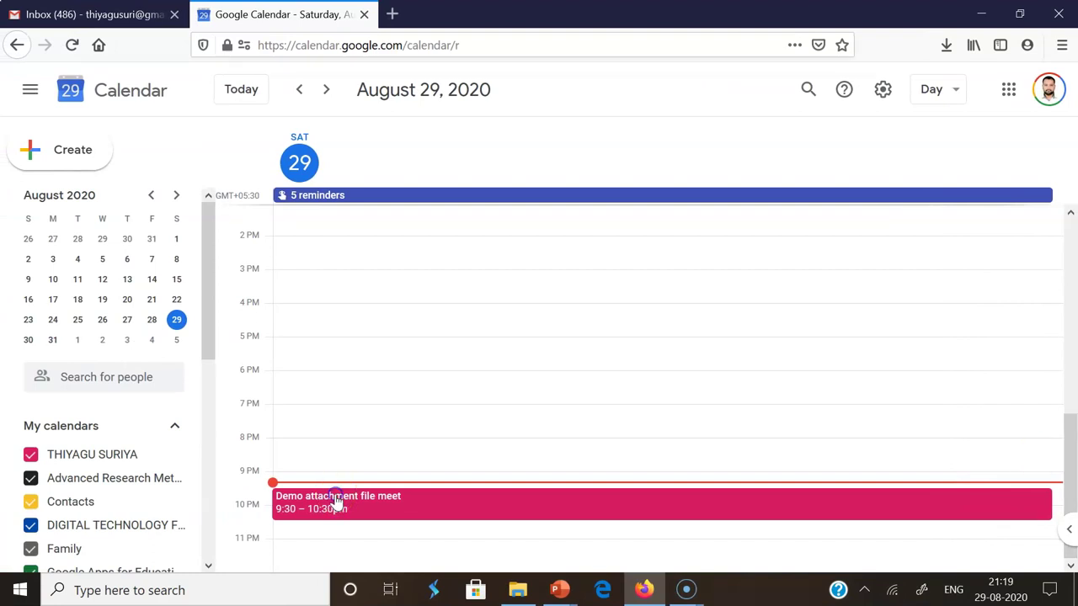
left_click(337, 502)
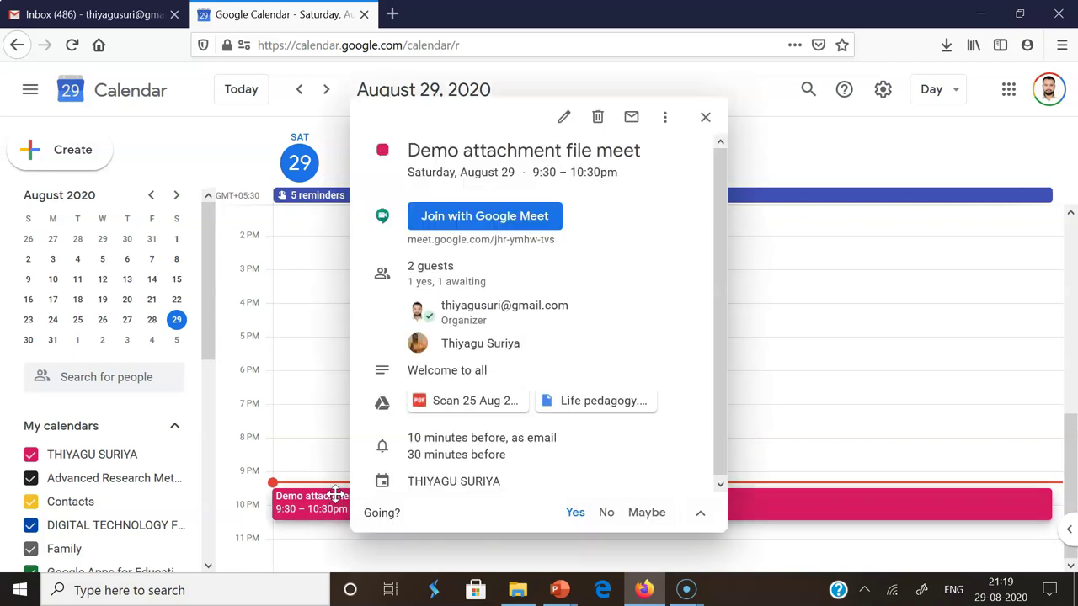
left_click(519, 221)
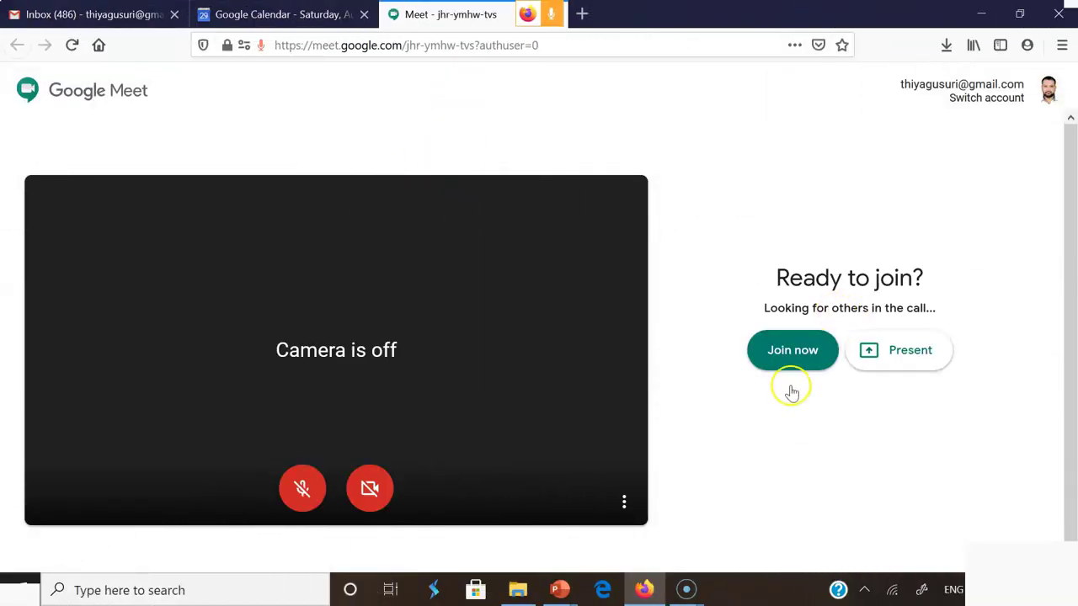
Enter the 'Demo attachment file meet' call with microphone and camera off
left_click(798, 358)
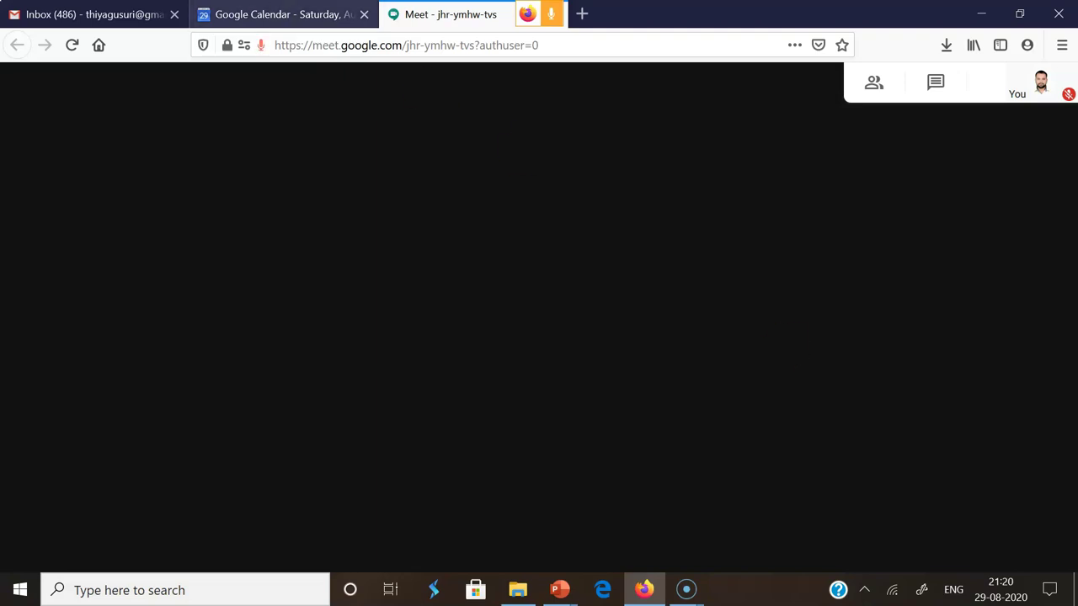
mouse_move(867, 447)
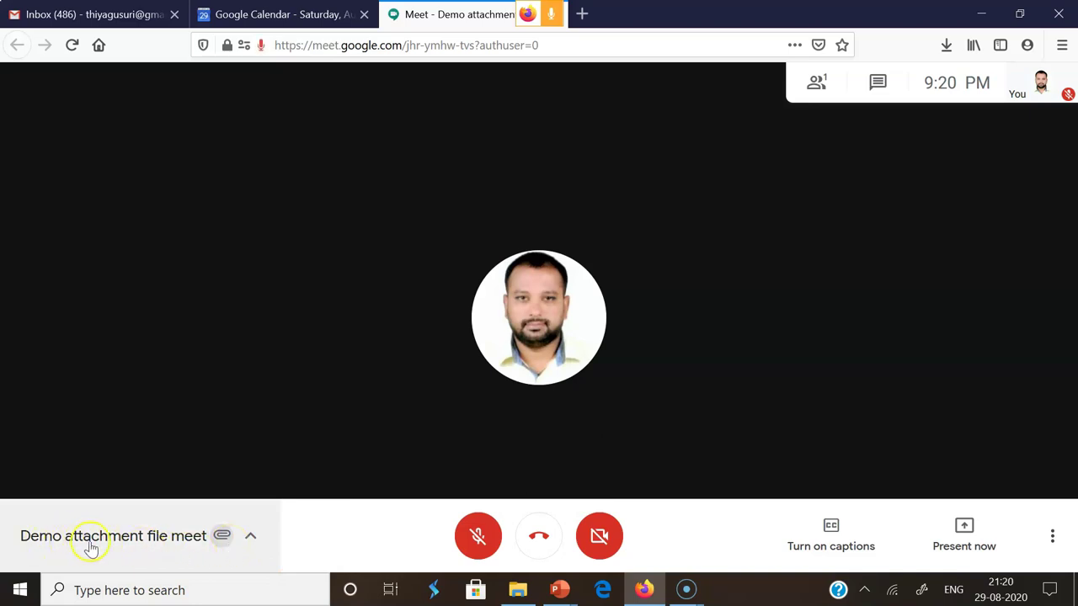
Show the meeting's two attachments and open Scan 25 Aug 2020.pdf in a new tab
left_click(249, 544)
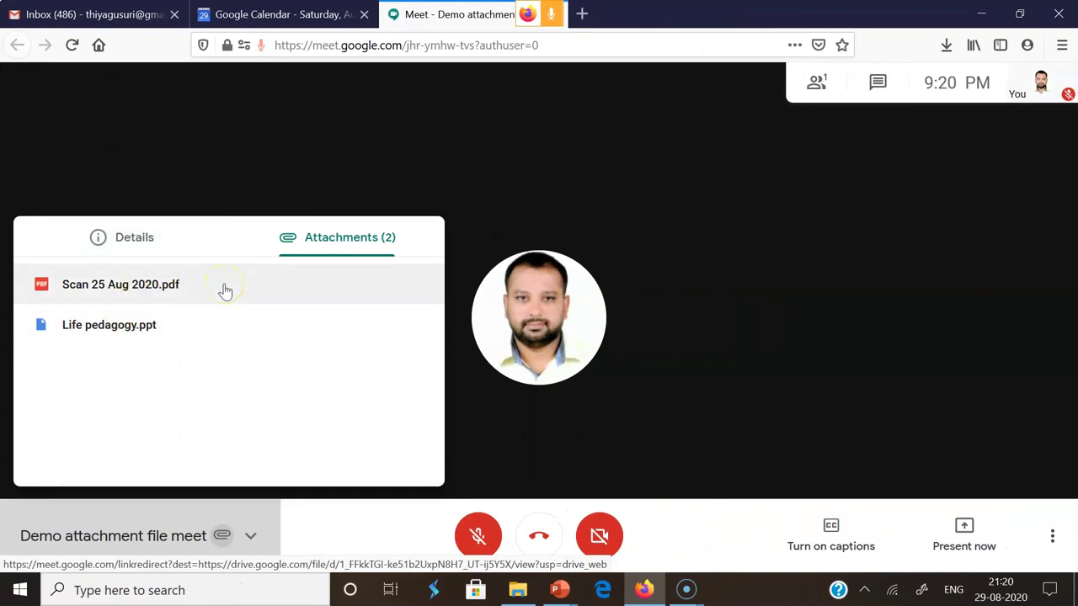
left_click(152, 294)
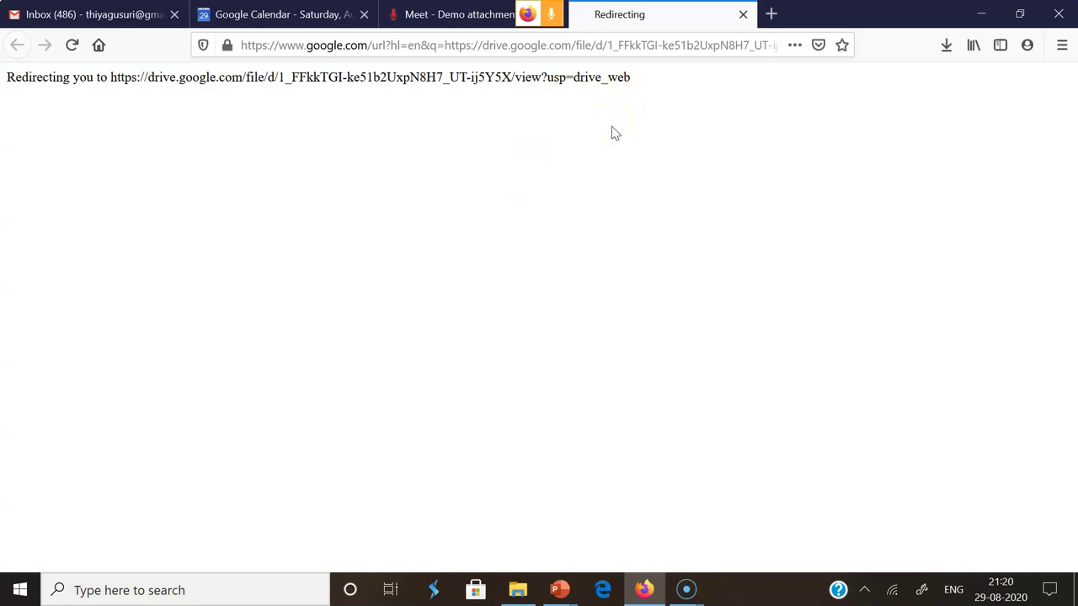
Open Life pedagogy.ppt, scroll Scan 25 Aug 2020.pdf to Figure 7.1, then return to Meet
left_click(452, 14)
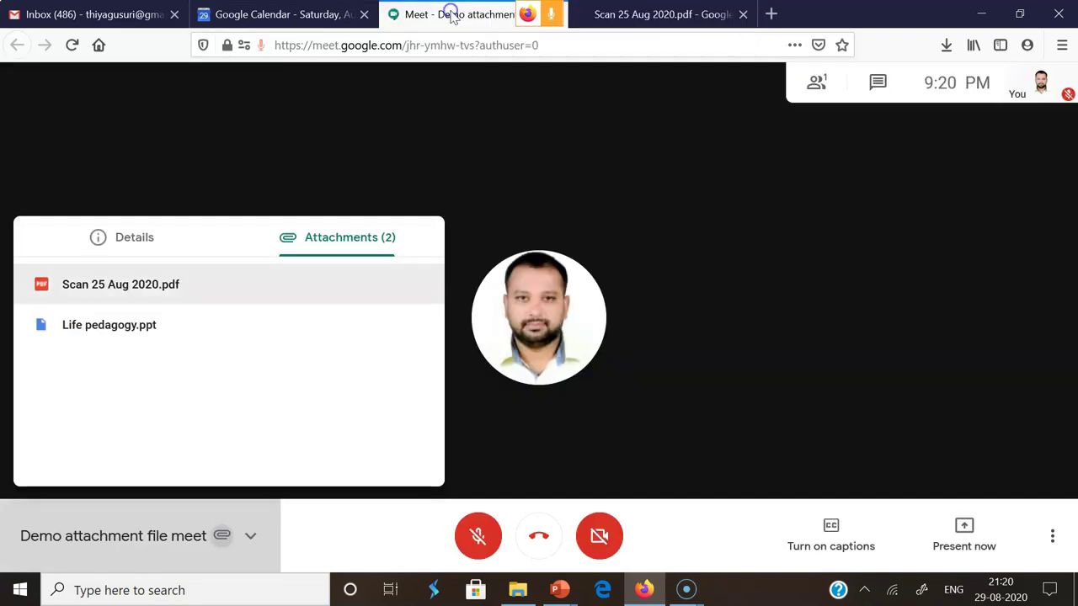
left_click(138, 335)
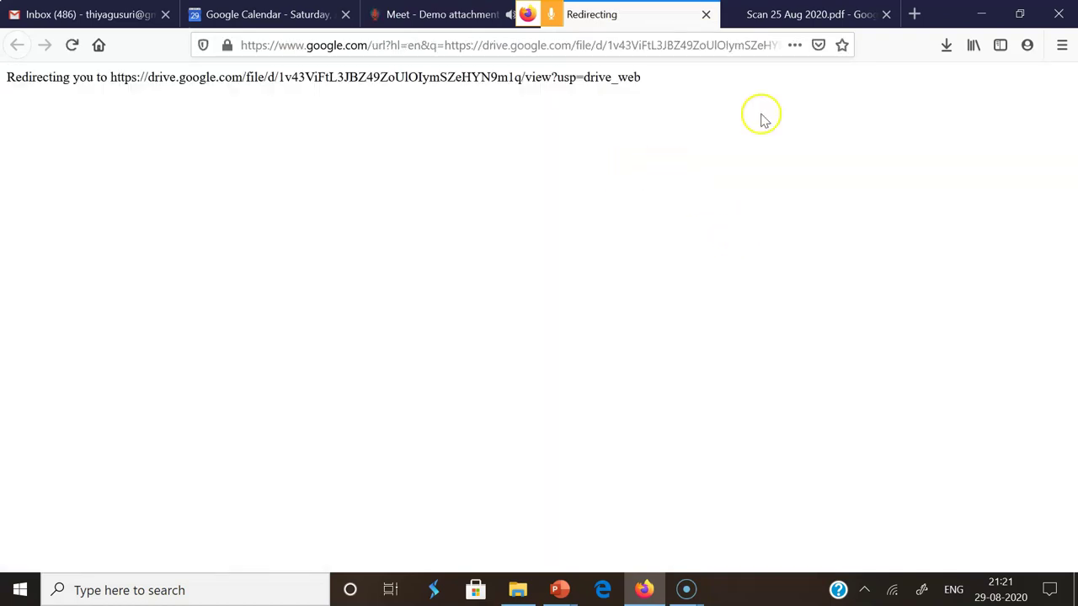
left_click(805, 15)
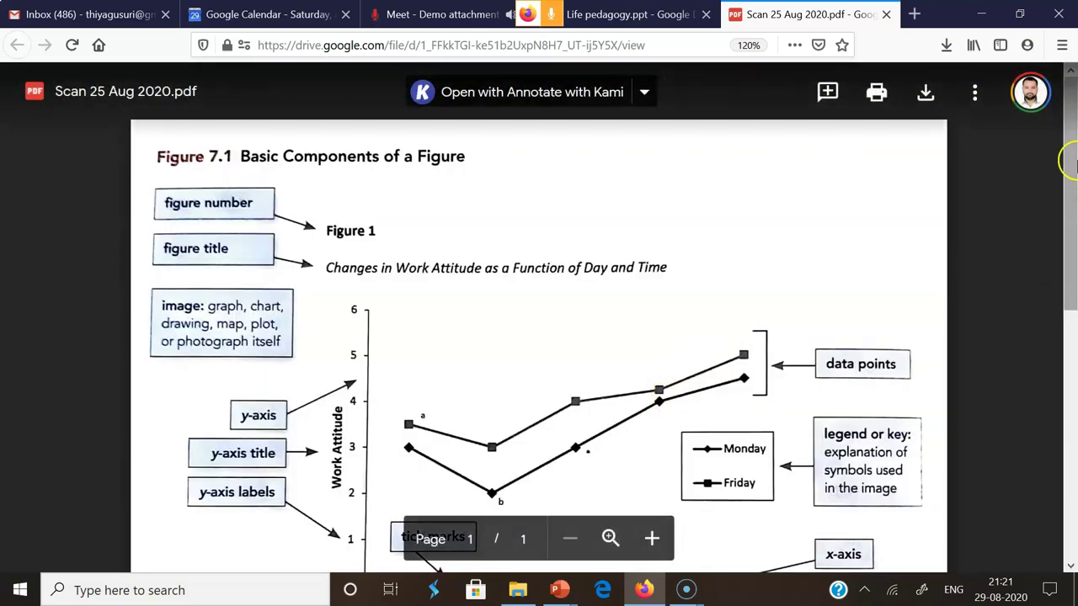
scroll(1066, 240, "down", 1)
left_click_drag(1065, 240, 1059, 169)
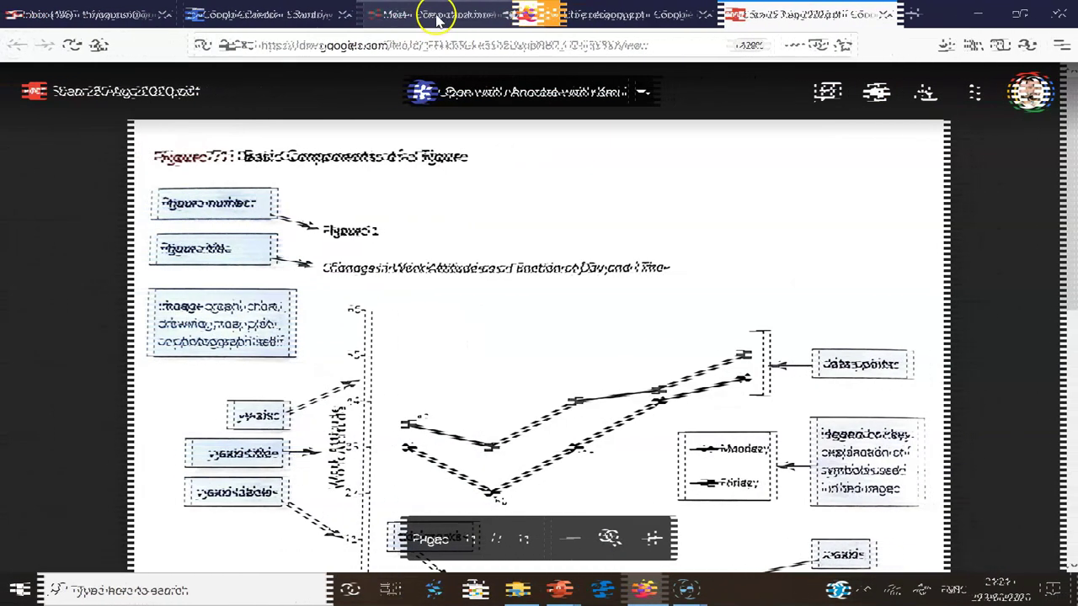
left_click(438, 17)
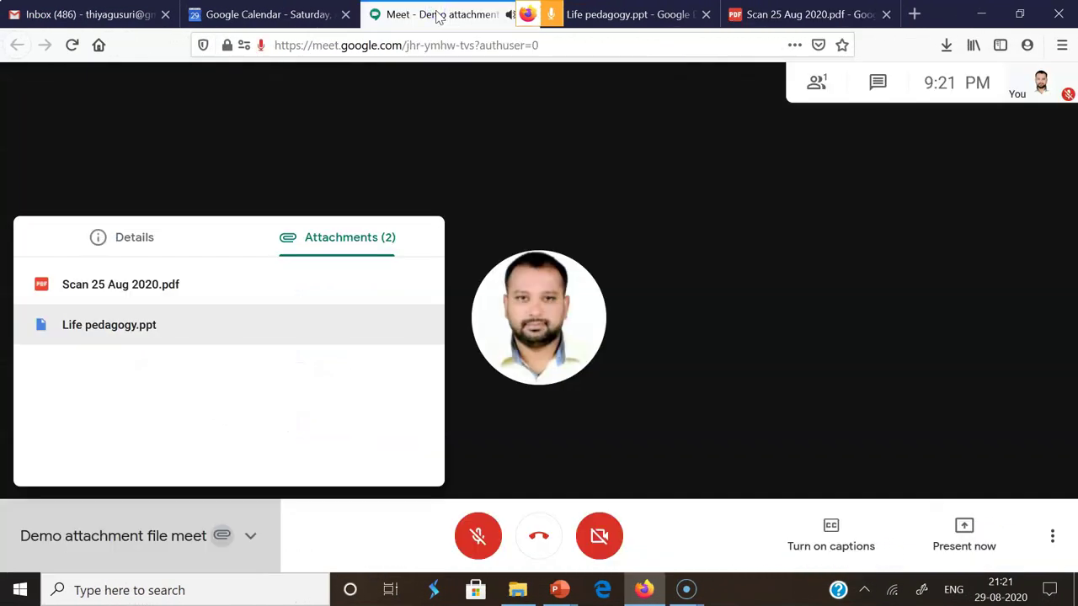